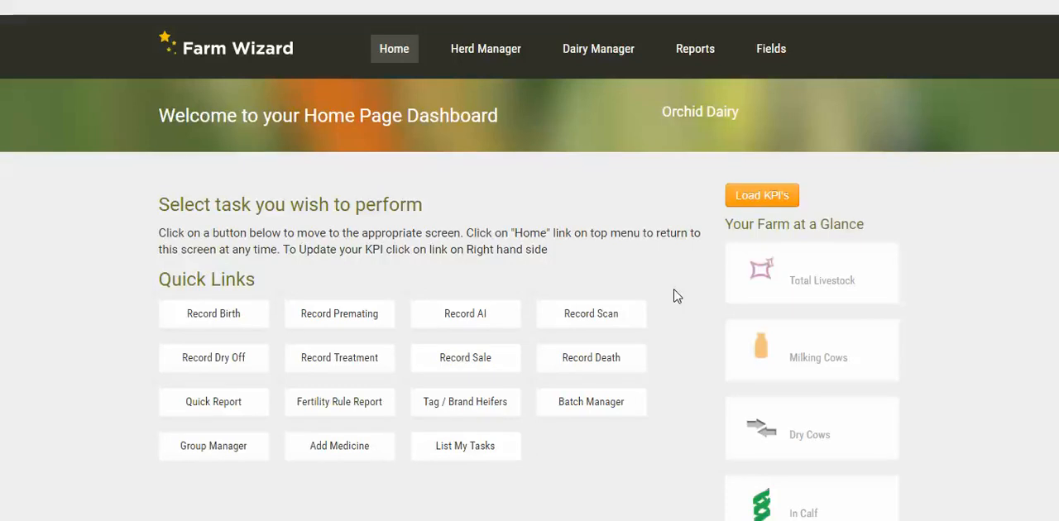
Open the scan recording page from the home dashboard's quick links
scroll(675, 296, "down", 1)
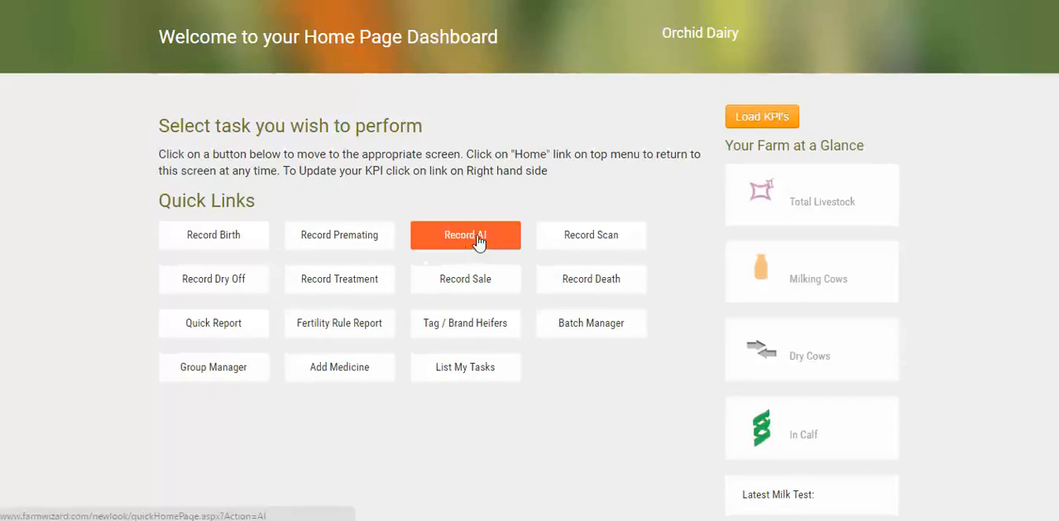
left_click(579, 236)
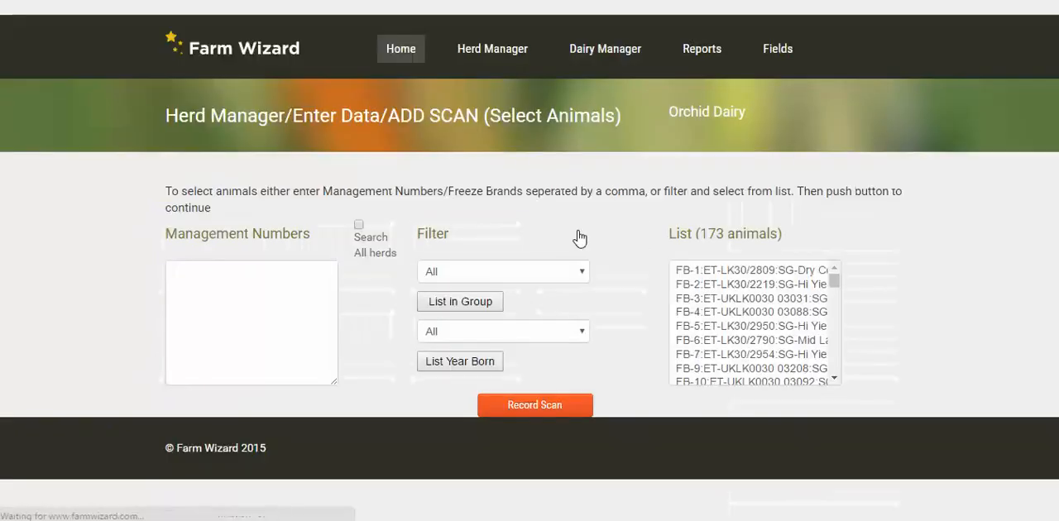
Select the animals with freeze brands 1, 3 and 5 together in the animal list
left_click(715, 273)
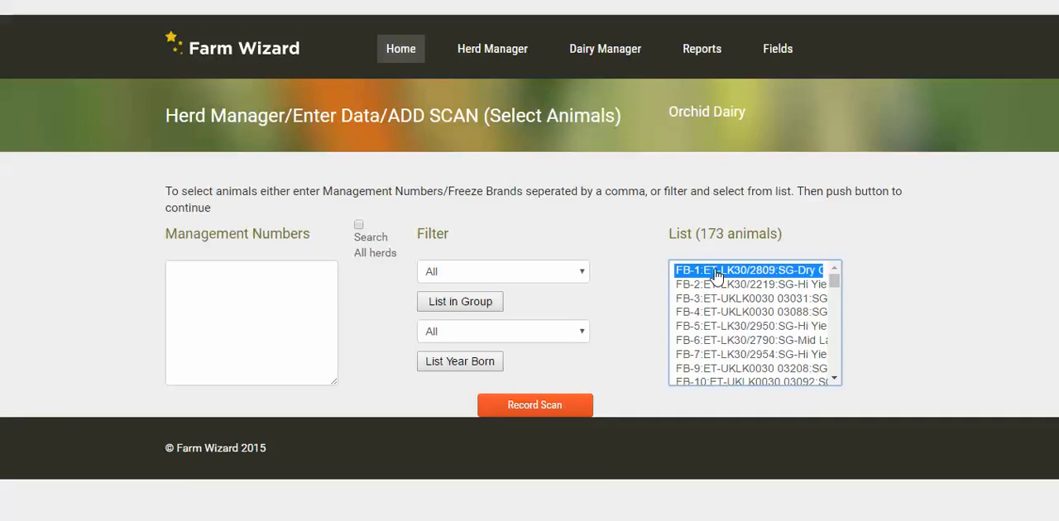
left_click(720, 299, "shift")
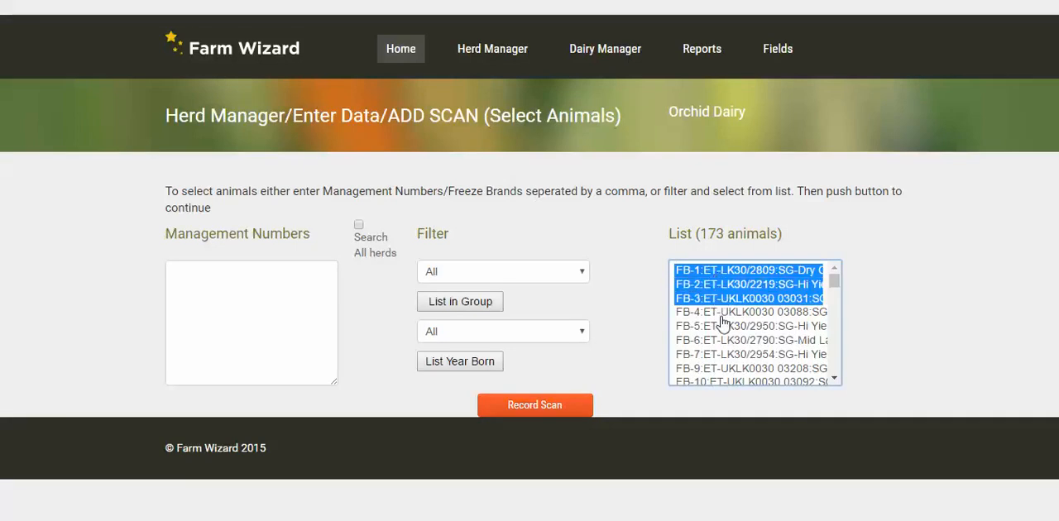
left_click(723, 272)
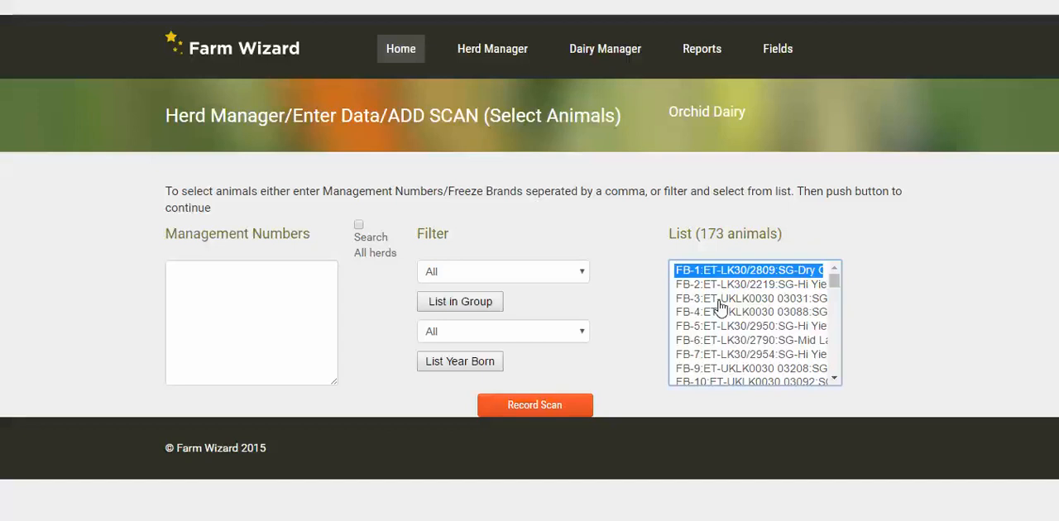
left_click(720, 301, "ctrl")
left_click(718, 327, "ctrl")
left_click(637, 293)
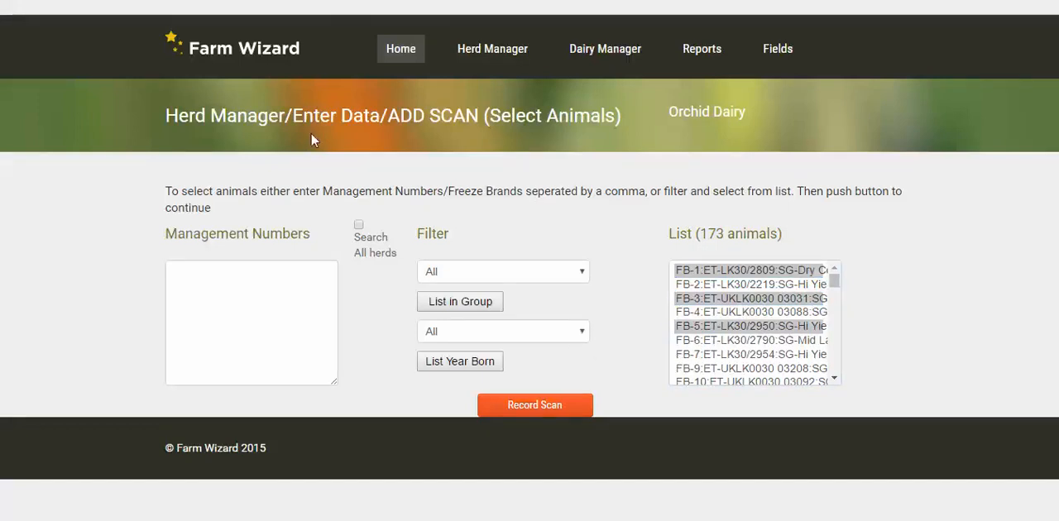
Enter management numbers 2,3,4 as the animals to scan and continue to recording their scan
left_click(232, 280)
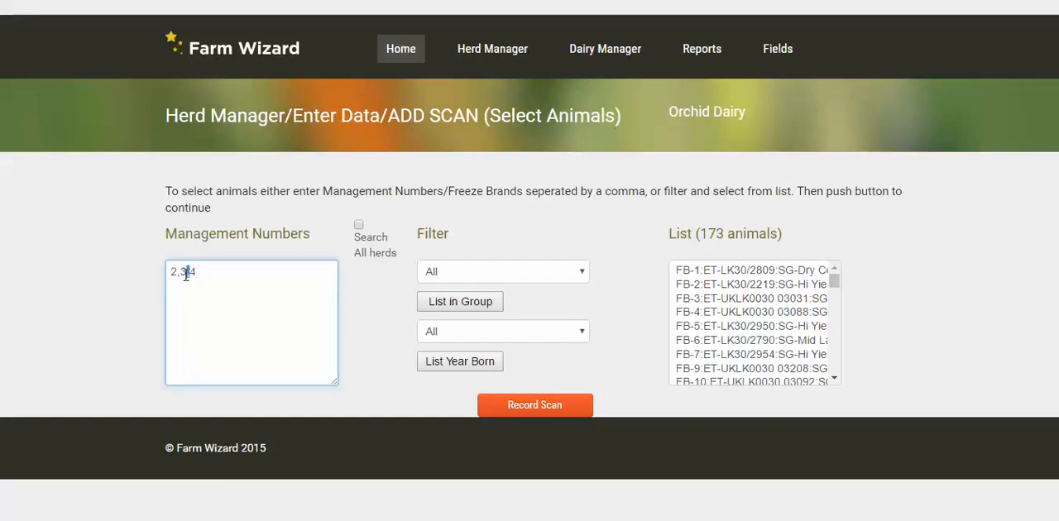
left_click(231, 274)
left_click(523, 406)
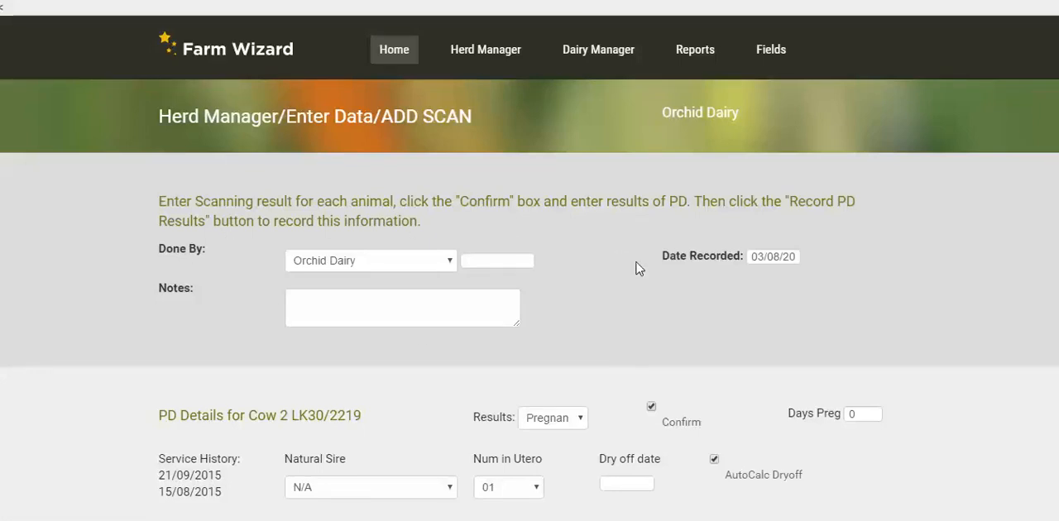
Choose the person who carried out the scan in Done By and activate the Notes field
left_click(451, 262)
left_click(348, 307)
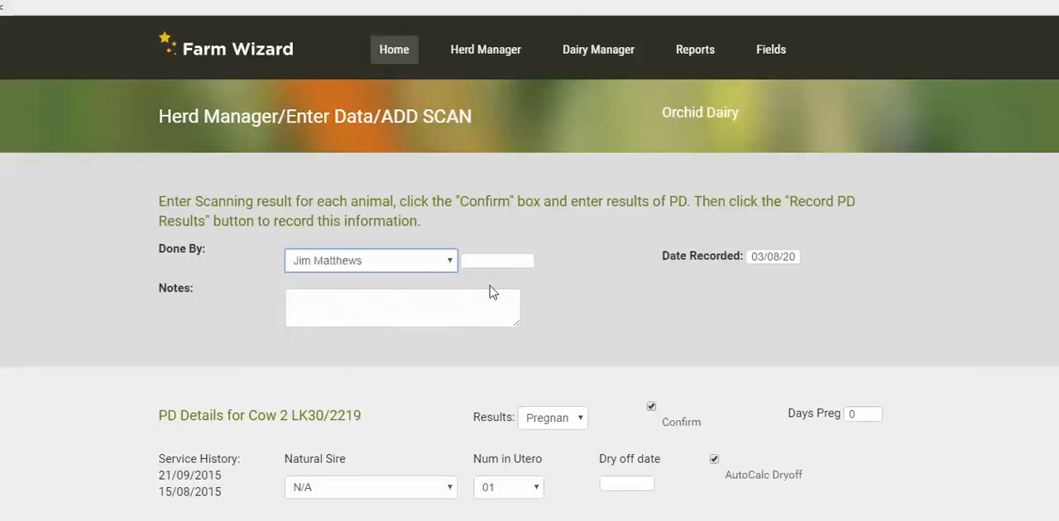
left_click(349, 310)
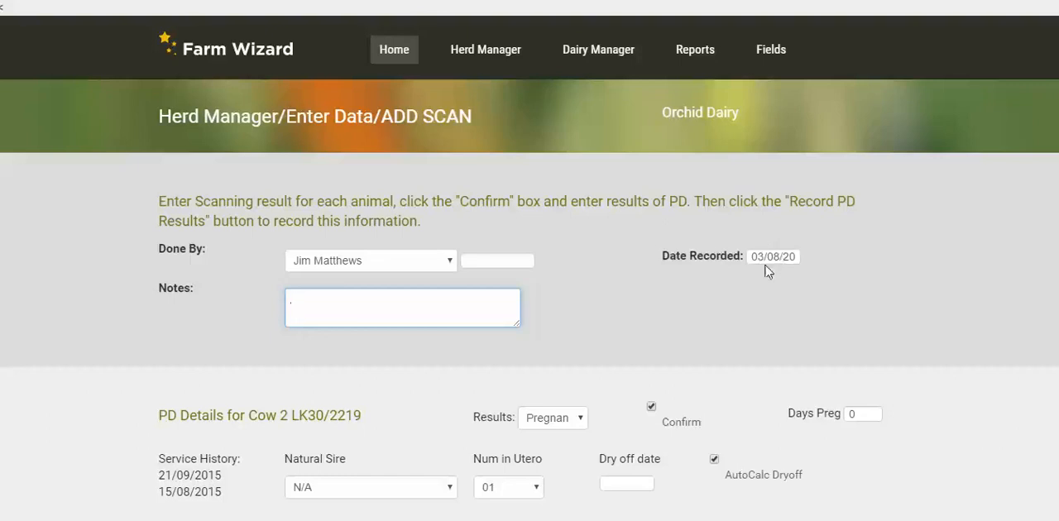
Examine the PD details entries for cows 2, 3 and 4 on the scan form
scroll(775, 263, "down", 2)
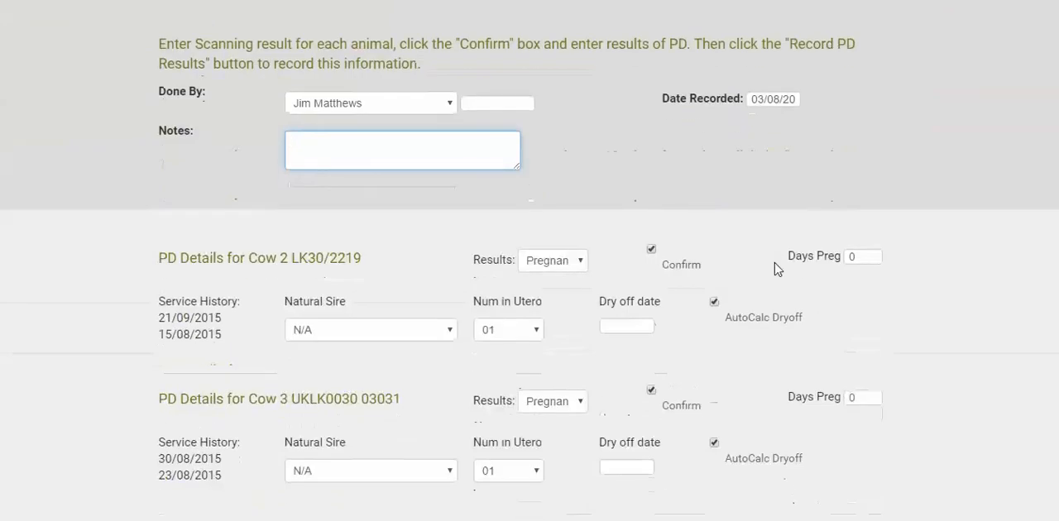
scroll(776, 267, "down", 1)
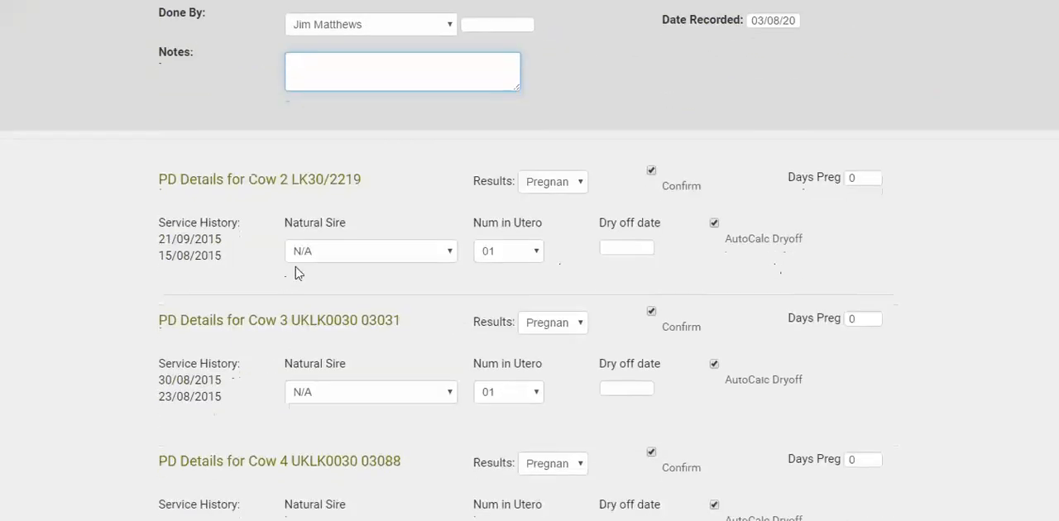
scroll(298, 271, "down", 1)
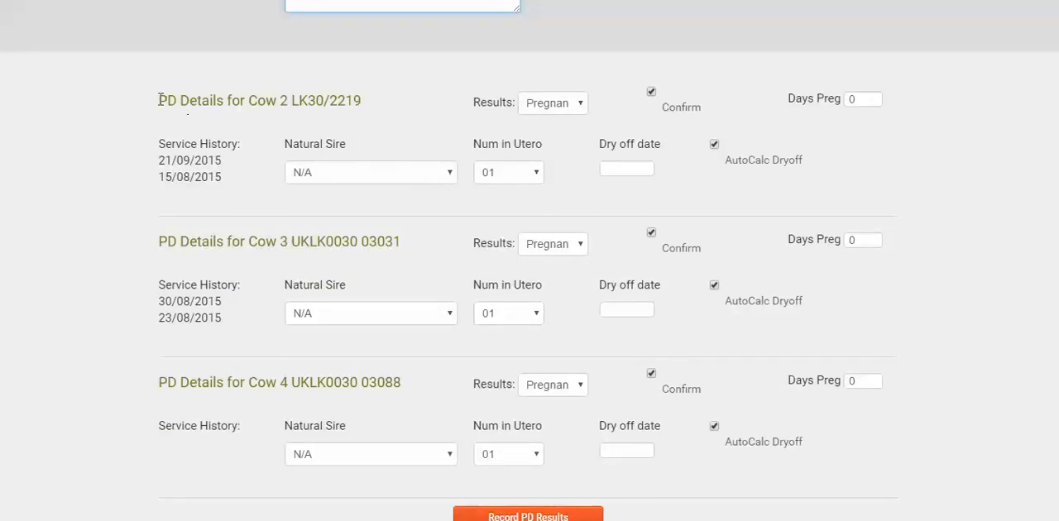
left_click_drag(161, 97, 362, 101)
scroll(323, 213, "down", 2)
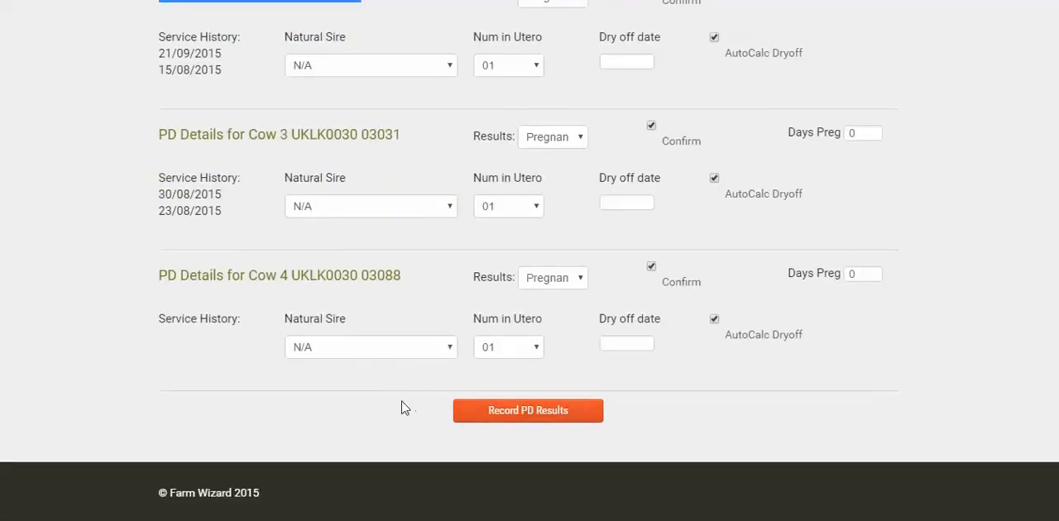
scroll(403, 408, "up", 5)
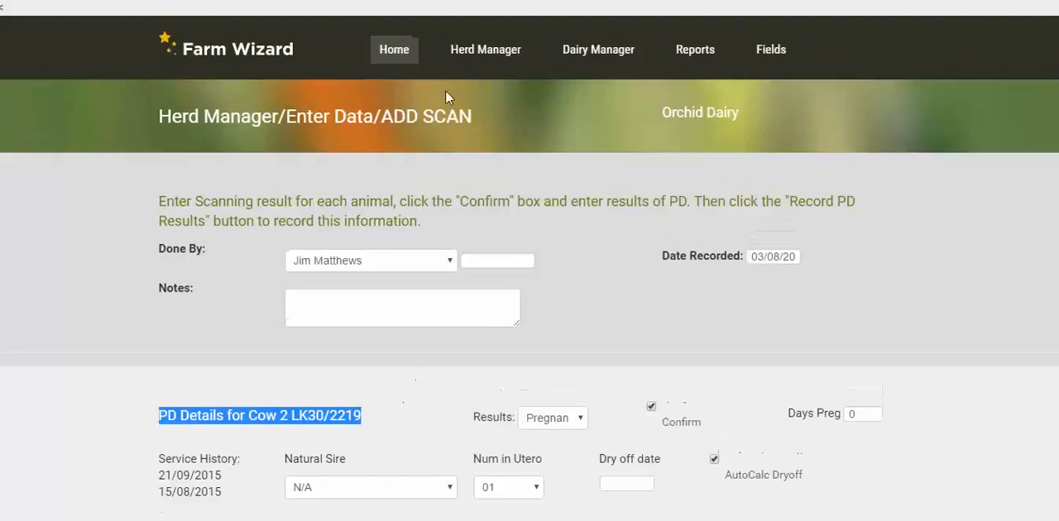
Open the herd list and show the details of the animal with freeze brand 4, ear tag UKLK0030 03088
mouse_move(489, 56)
left_click(303, 124)
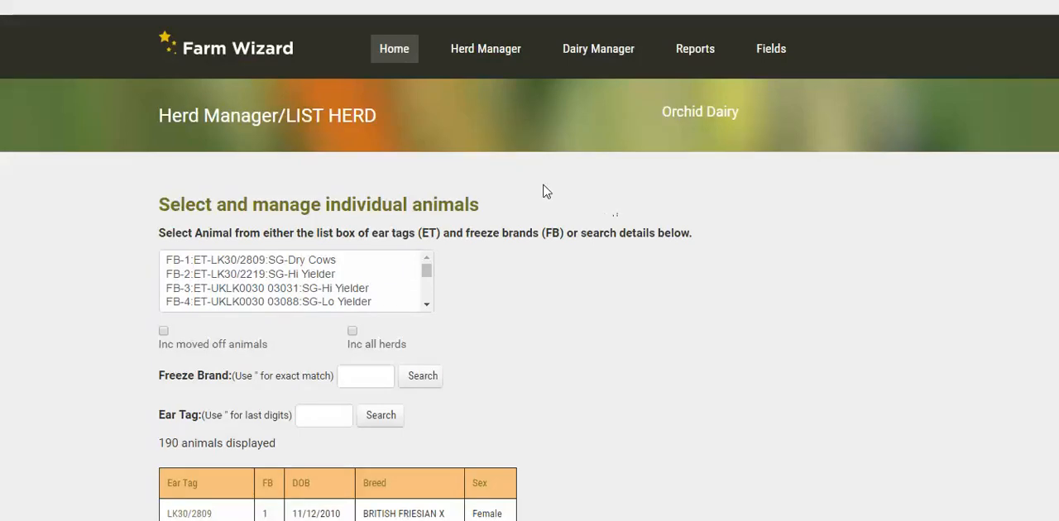
mouse_move(484, 49)
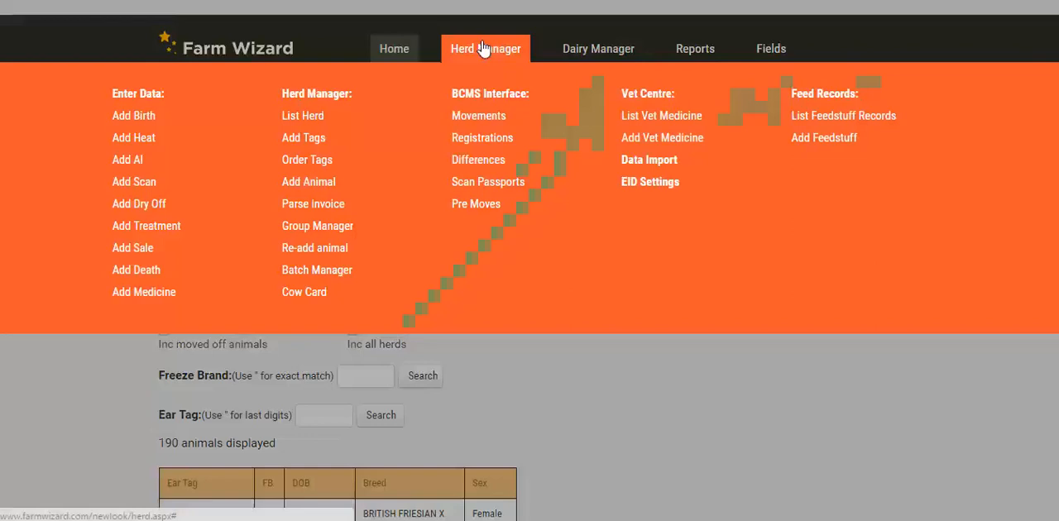
left_click(300, 122)
scroll(735, 245, "down", 3)
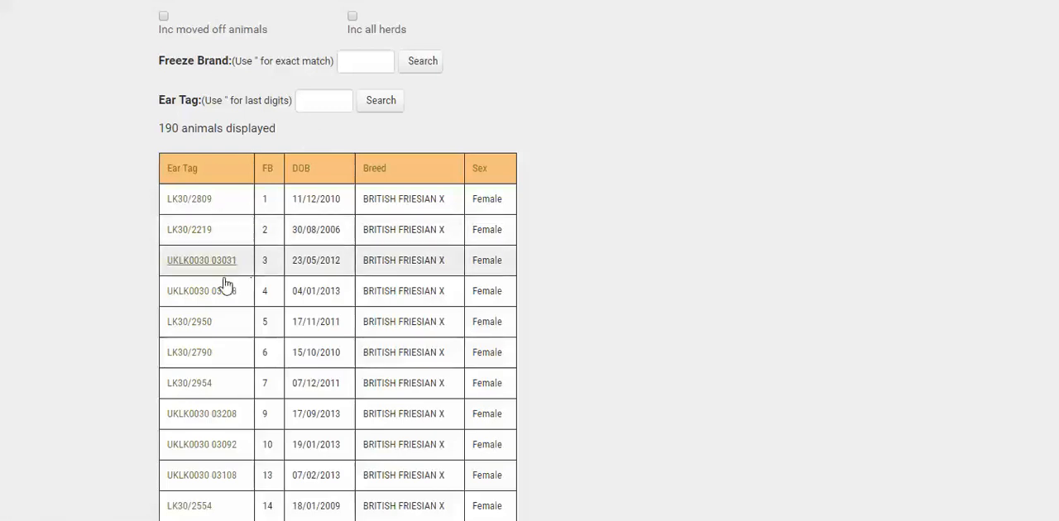
left_click(437, 293)
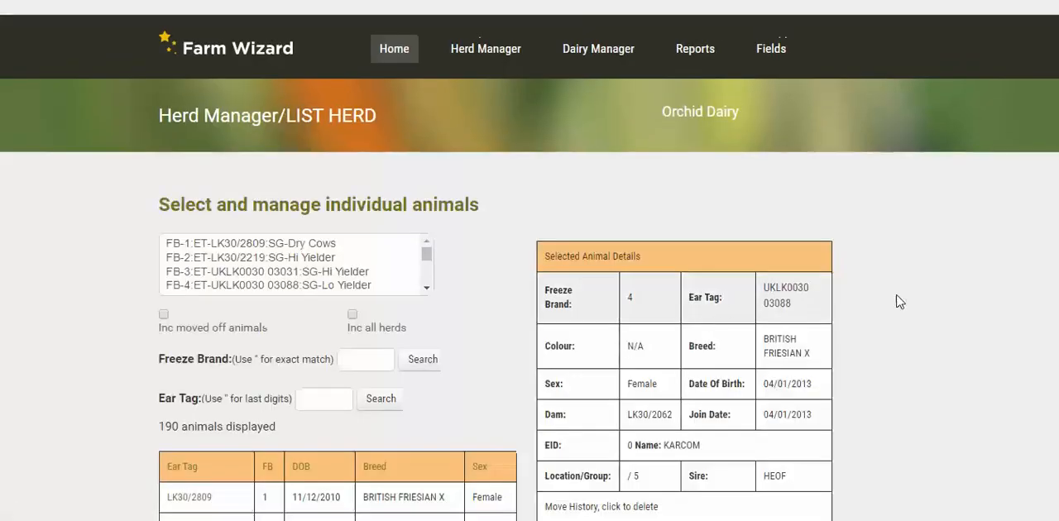
Start a Scan breeding event for the selected animal and accept continuing from its current PreHeat state
scroll(875, 301, "down", 2)
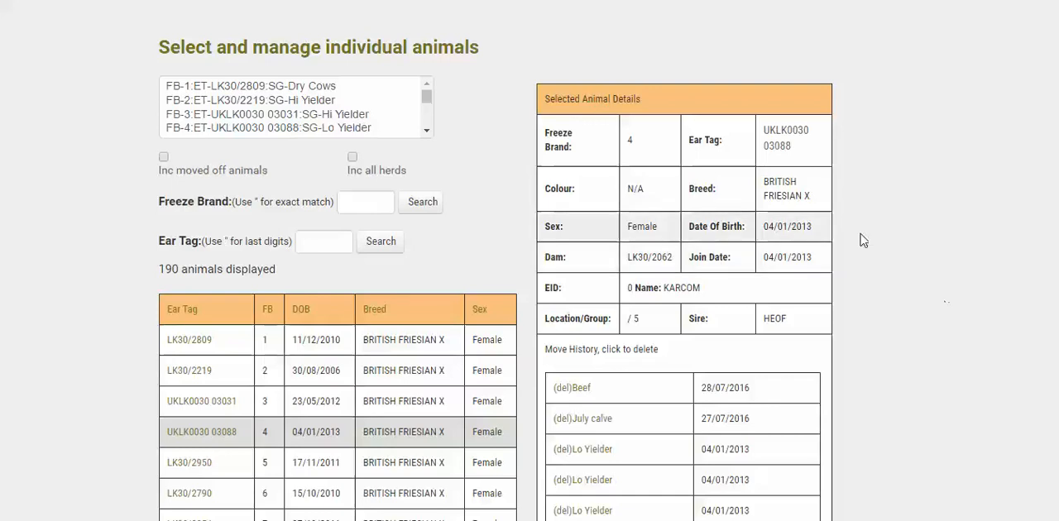
scroll(880, 278, "down", 3)
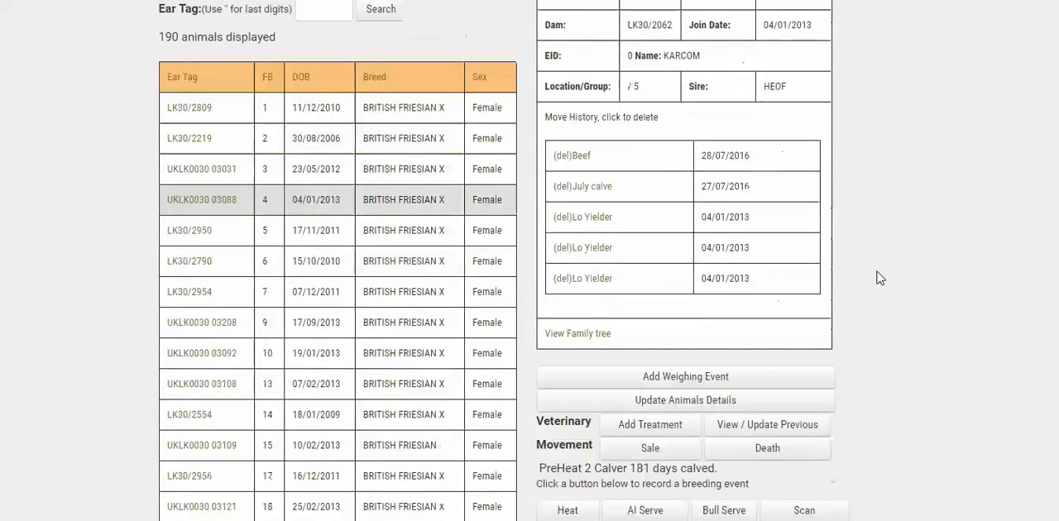
scroll(880, 279, "down", 8)
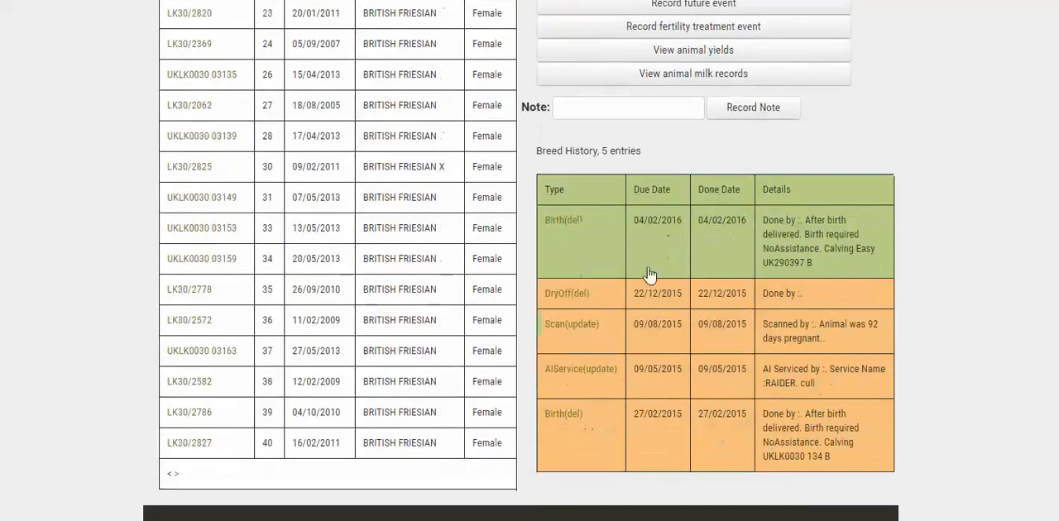
scroll(811, 321, "up", 2)
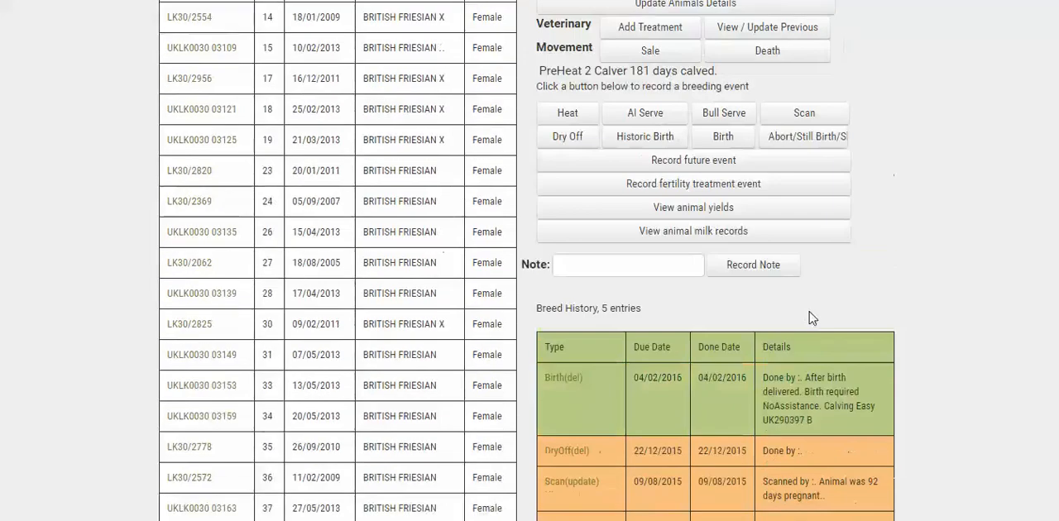
scroll(849, 321, "up", 2)
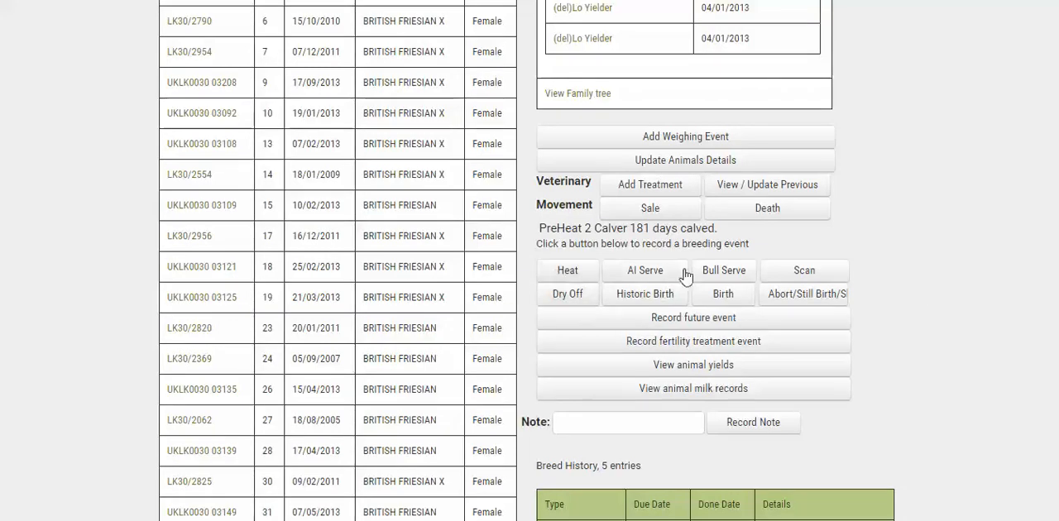
left_click(817, 270)
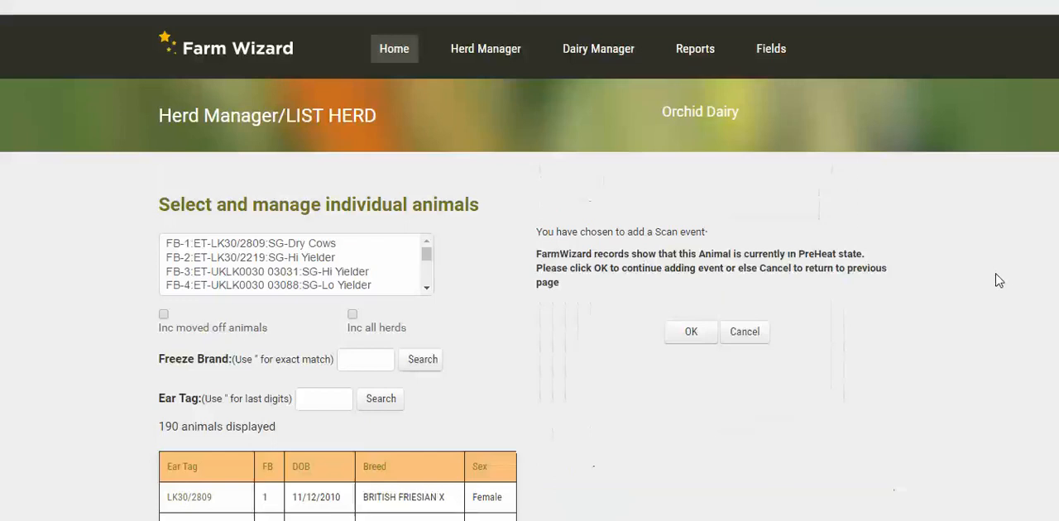
left_click(691, 332)
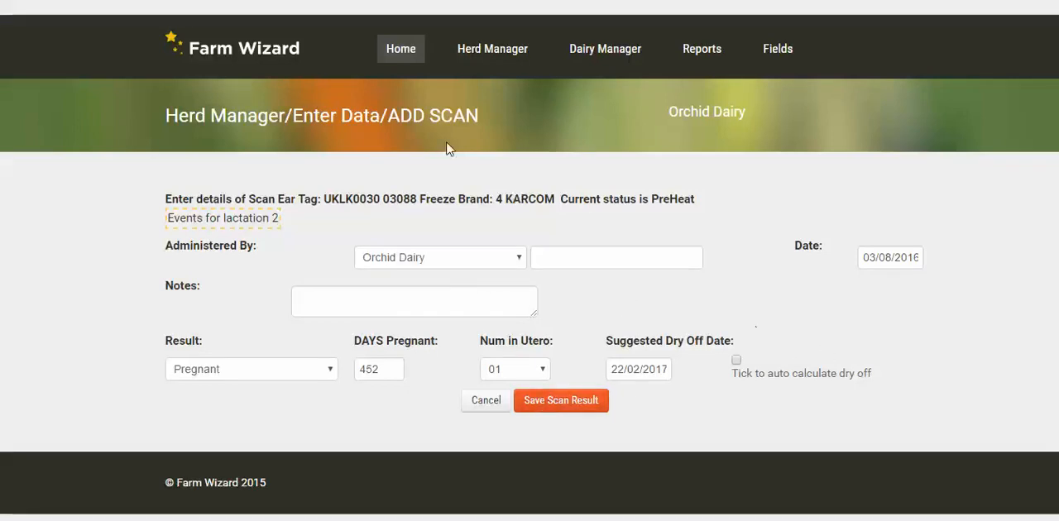
In Batch Manager, find the animal by partial number 174 and select 174 UKLK0030 00067 for the batch
left_click(494, 52)
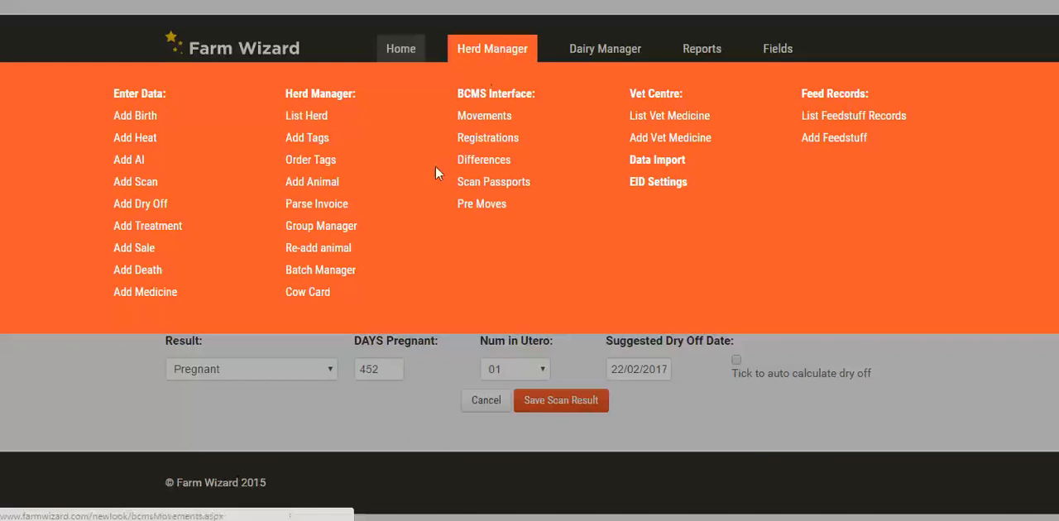
left_click(311, 271)
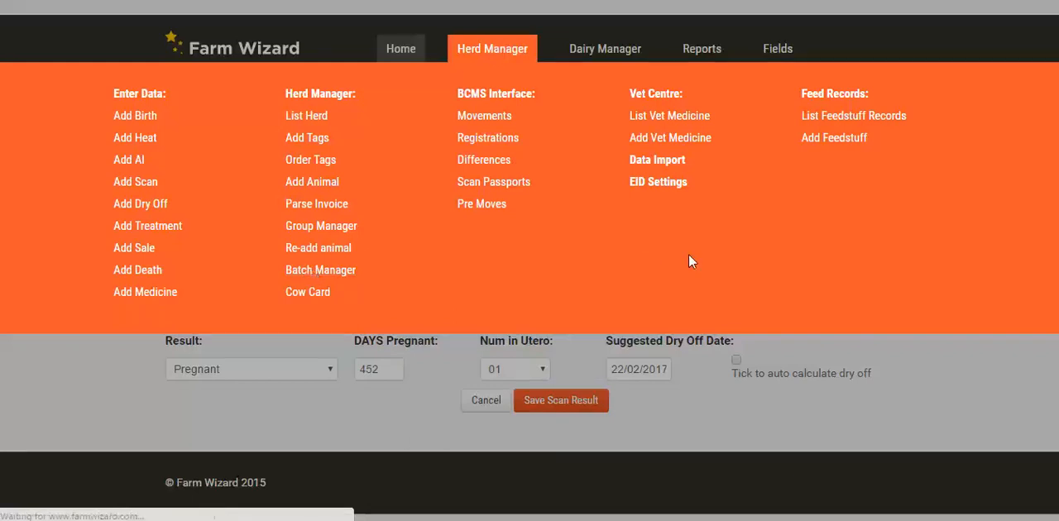
scroll(455, 220, "down", 2)
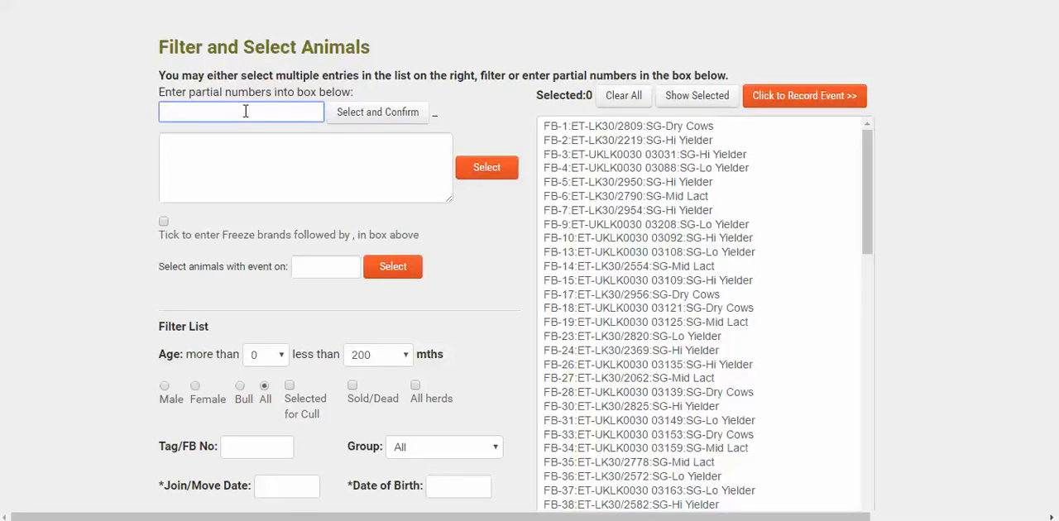
type("74")
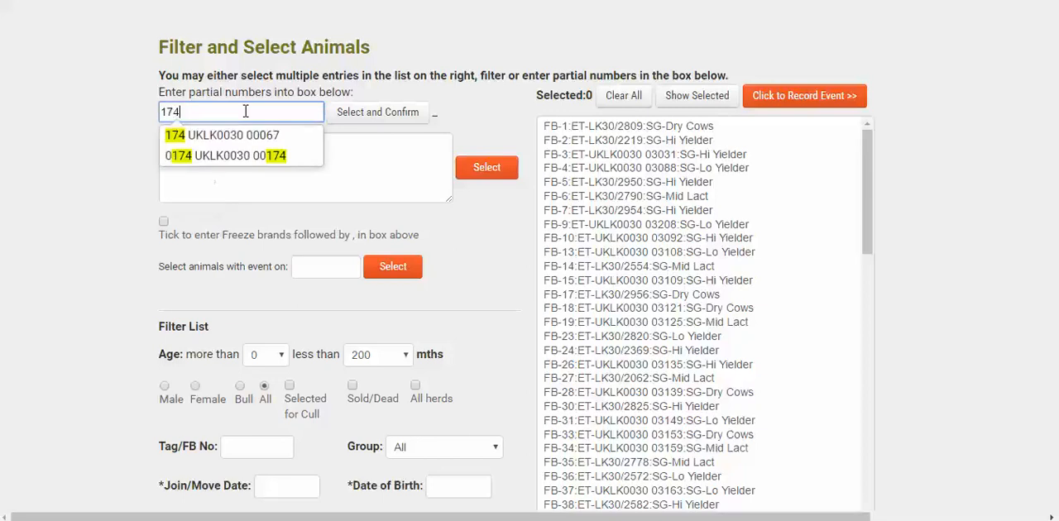
left_click(206, 139)
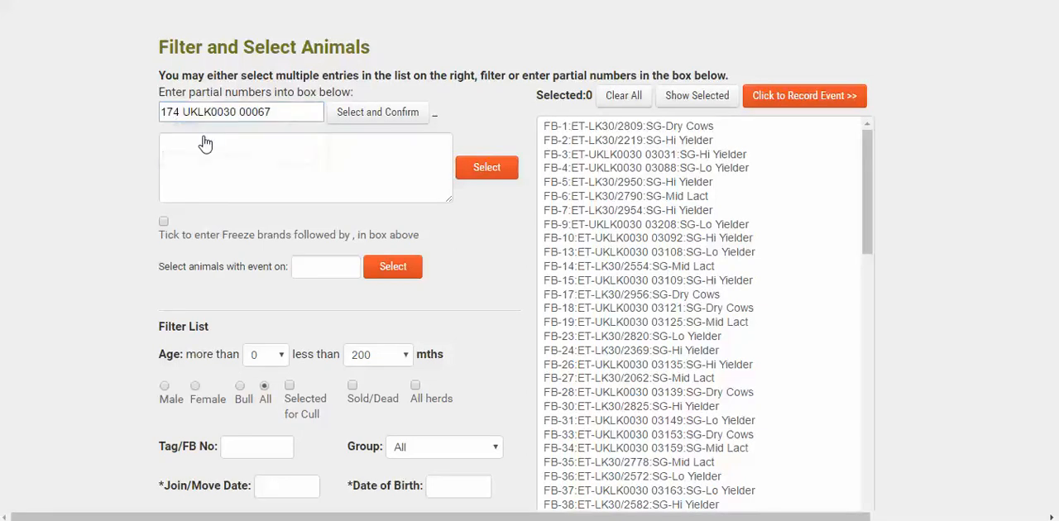
left_click(372, 120)
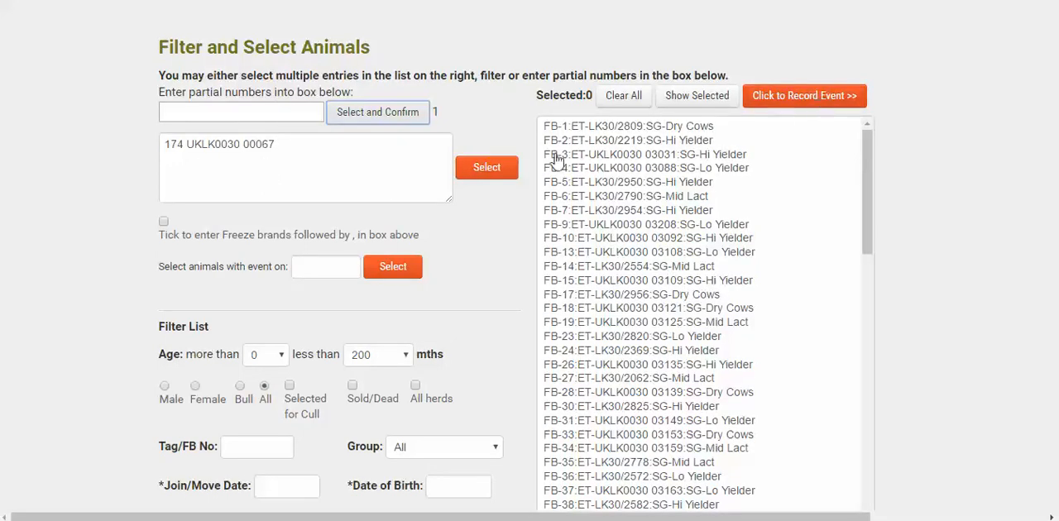
left_click(480, 171)
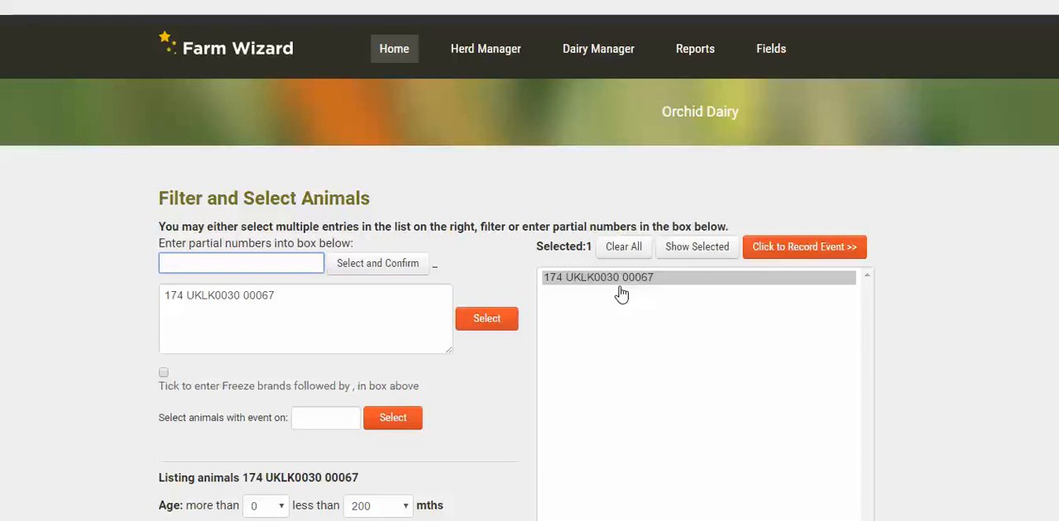
Proceed to the event recording page for the selected animal and look over the available batch actions
left_click(786, 247)
scroll(964, 302, "down", 2)
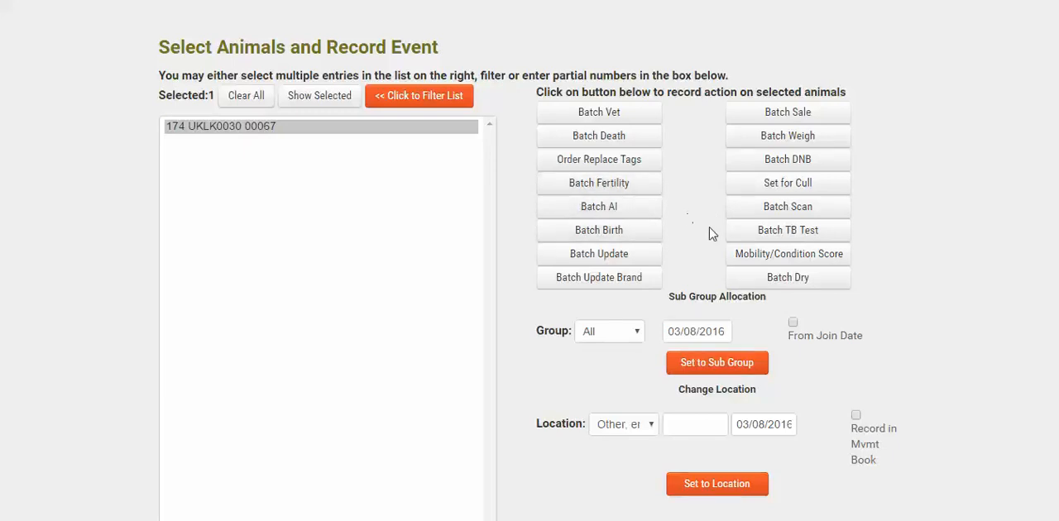
scroll(709, 233, "up", 3)
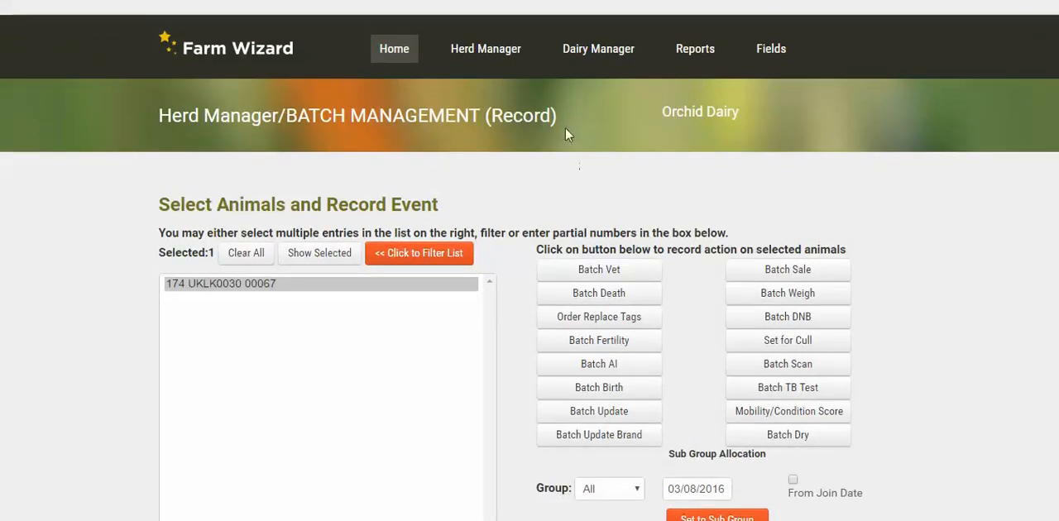
Open the 7 Day Planner from the fertility reports to show the work action list for the breeding herd
left_click(699, 51)
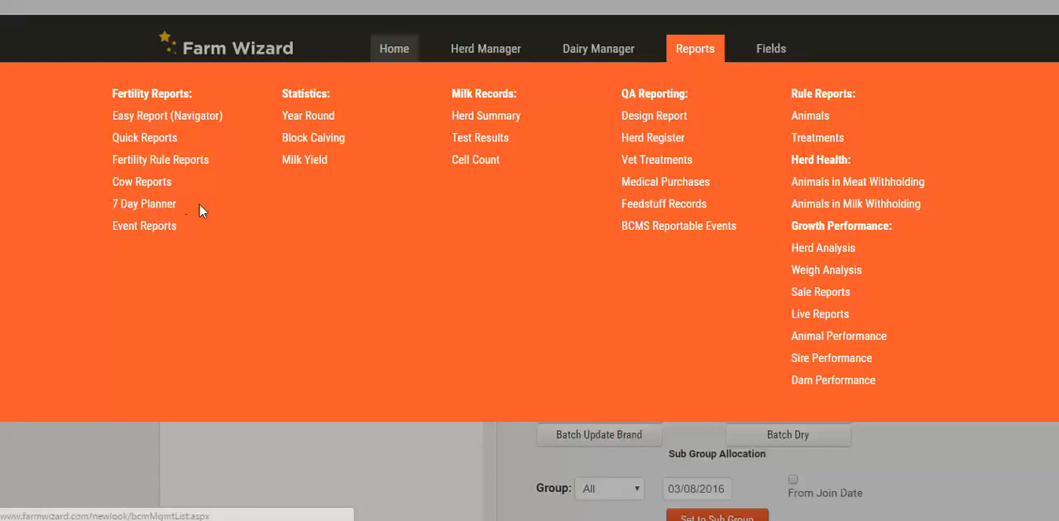
left_click(146, 212)
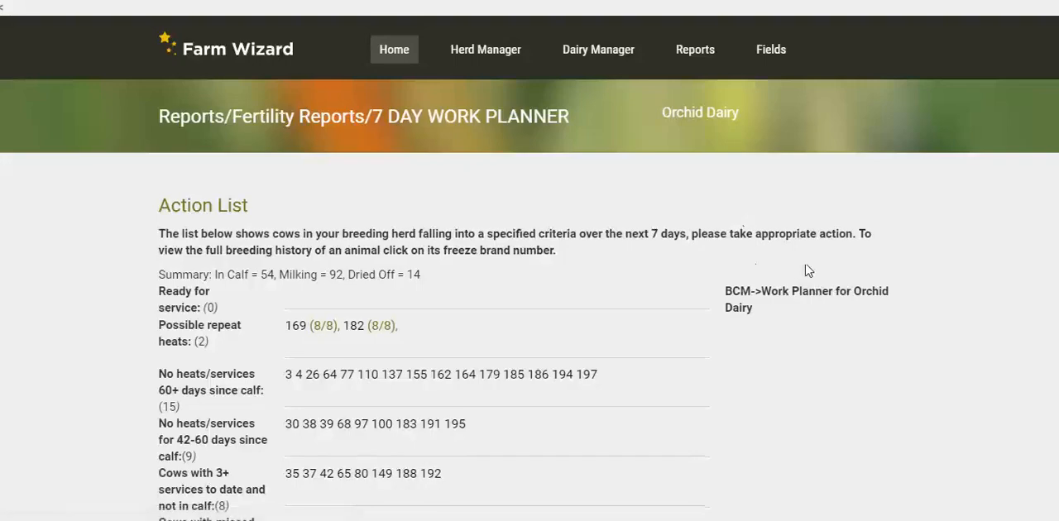
scroll(740, 267, "down", 3)
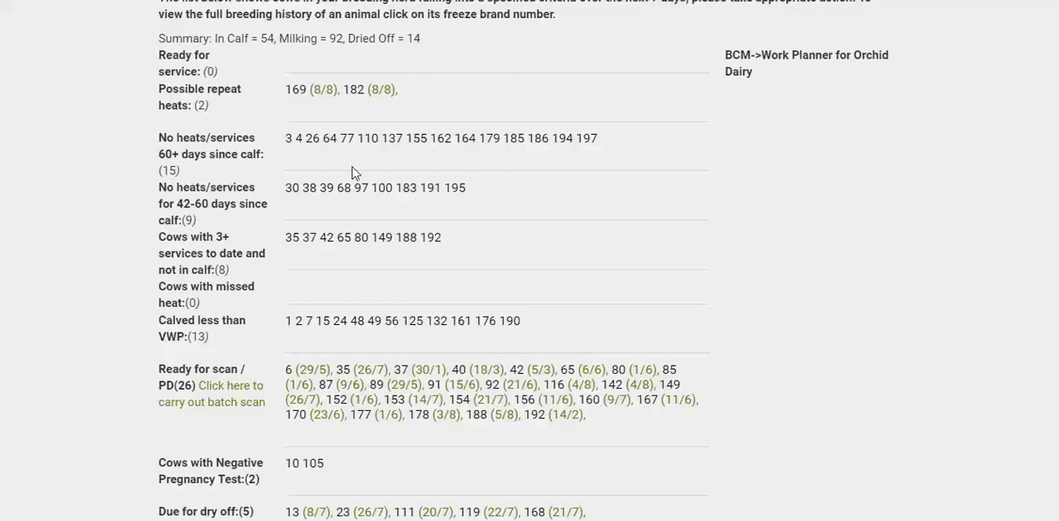
Examine the planner's action categories, including no heats/services 60+ days since calf, cows with 3+ services, ready for scan and due for dry off
left_click_drag(157, 139, 267, 157)
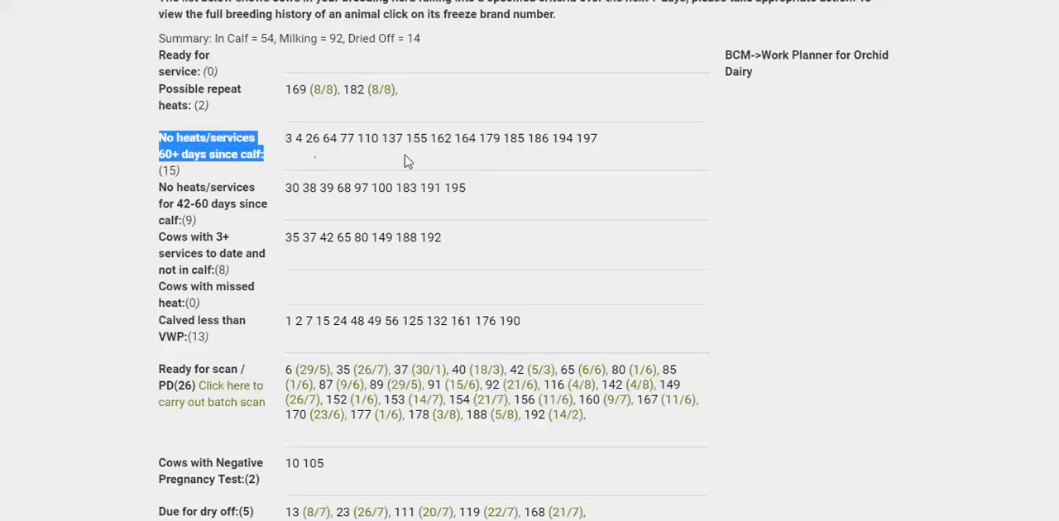
scroll(405, 161, "up", 1)
scroll(404, 162, "down", 3)
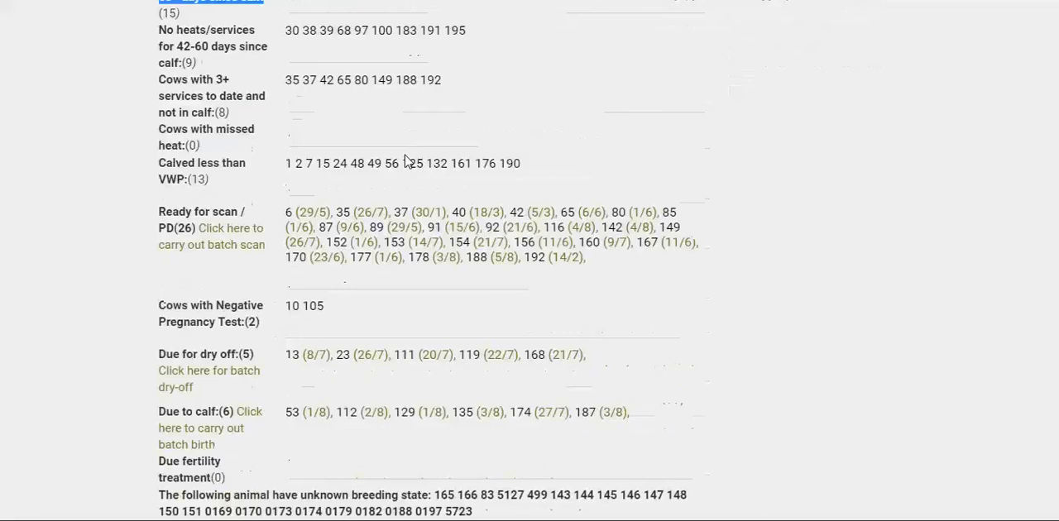
scroll(405, 161, "up", 1)
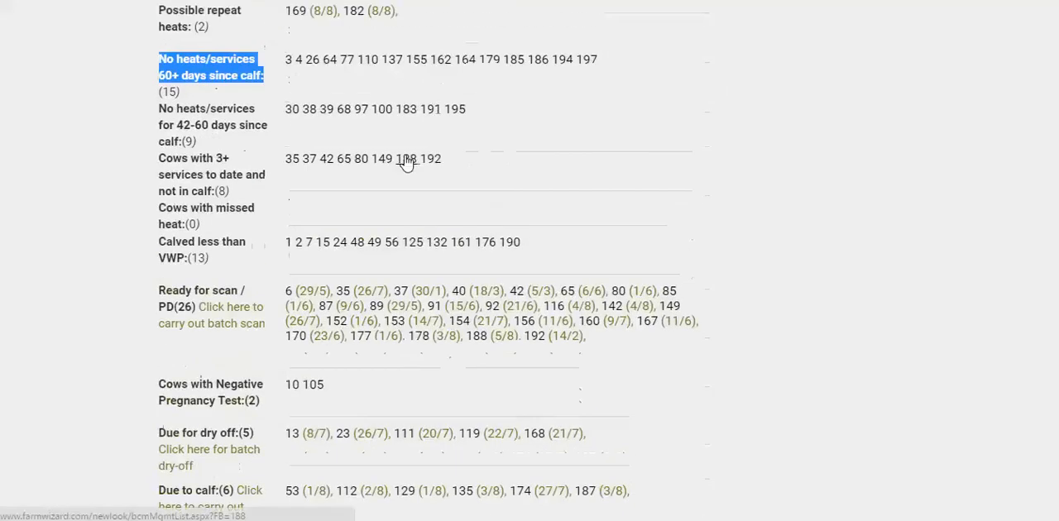
left_click(160, 157)
left_click_drag(160, 155, 281, 203)
left_click(106, 177)
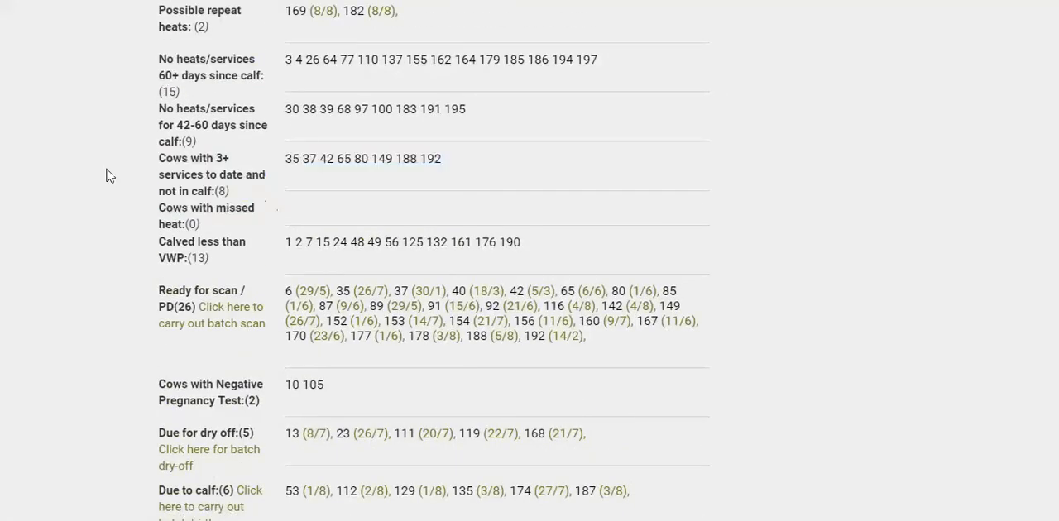
scroll(222, 147, "up", 2)
scroll(192, 137, "up", 2)
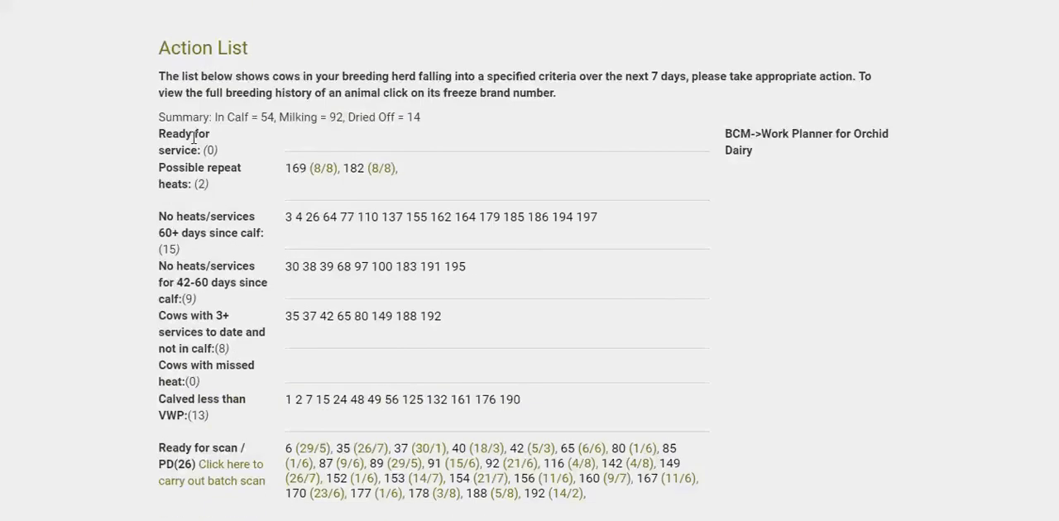
scroll(193, 137, "down", 8)
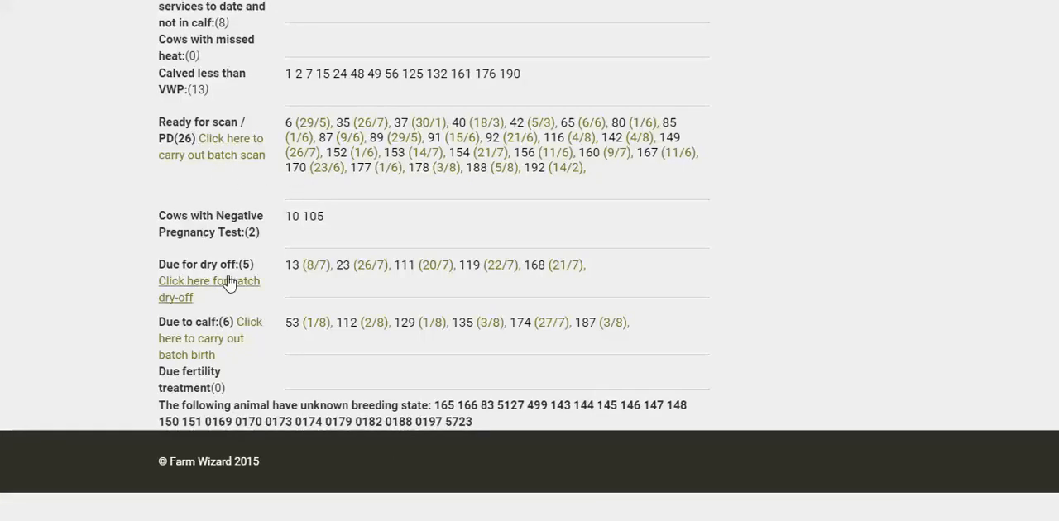
Show the breeding history of cow 13 from the due for dry off list and review its entries
left_click(308, 266)
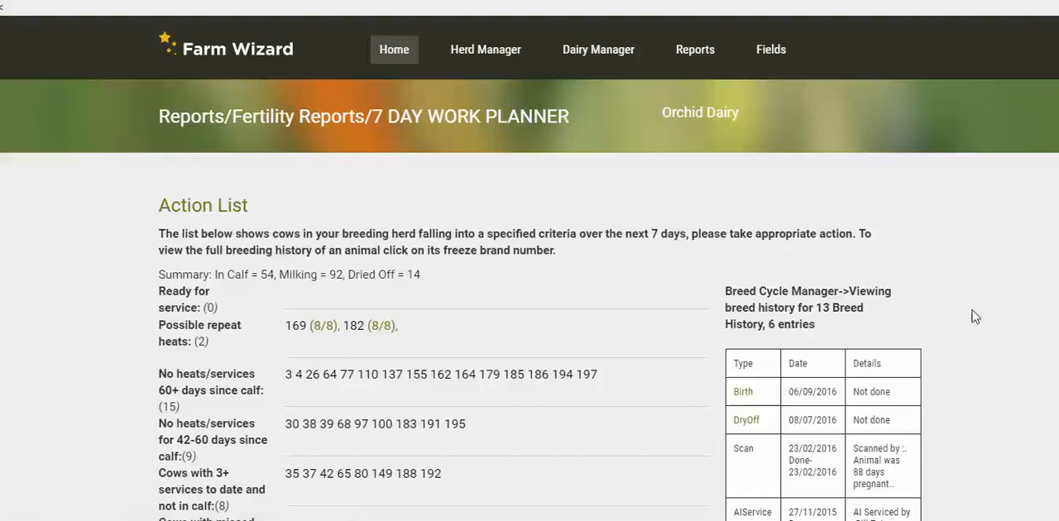
scroll(974, 317, "down", 4)
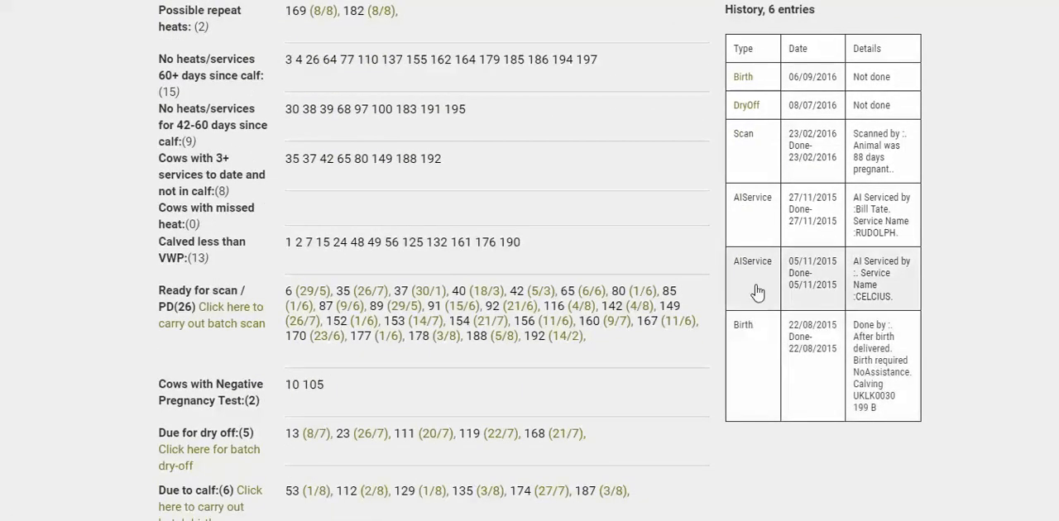
scroll(859, 263, "up", 1)
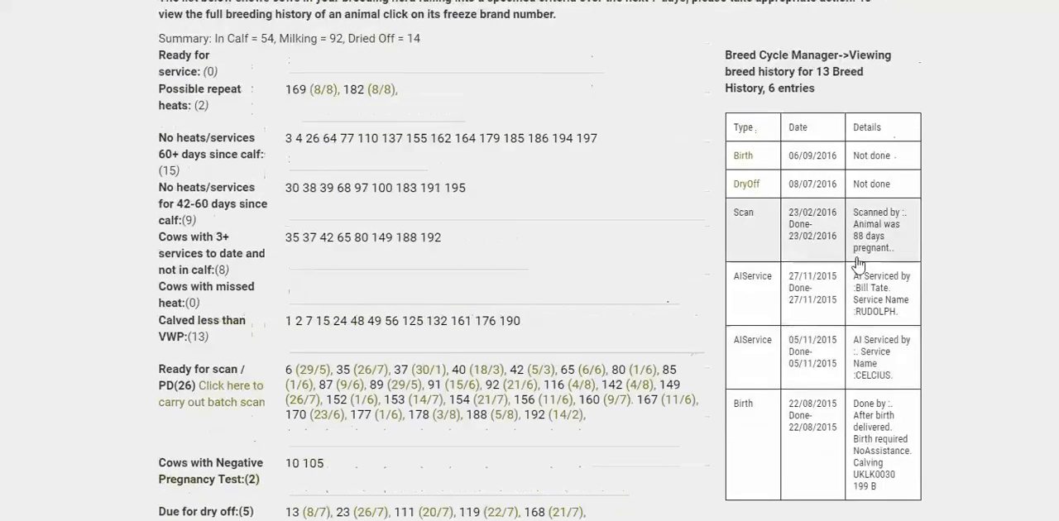
Open the outstanding DryOff event from cow 13's breeding history to view its entry form
scroll(858, 263, "up", 1)
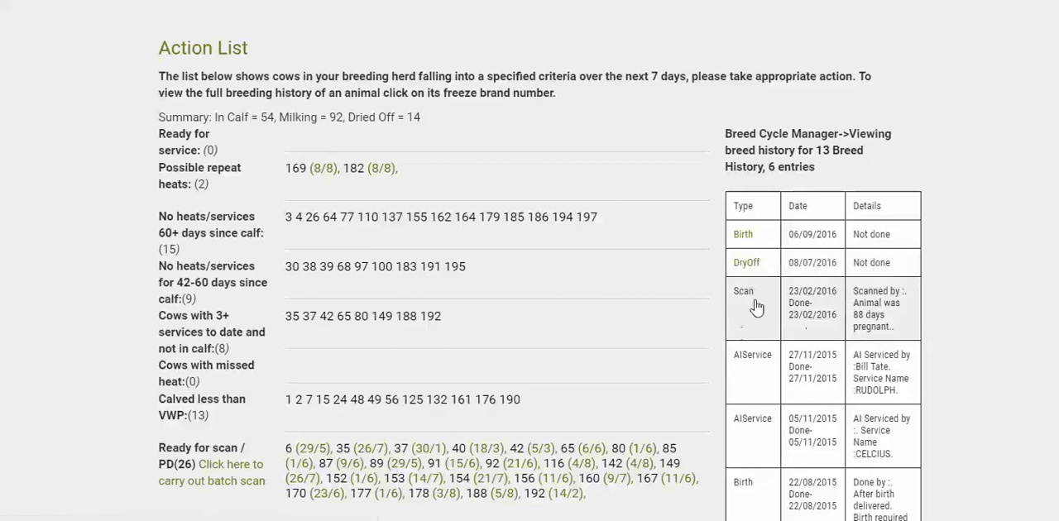
scroll(744, 314, "up", 1)
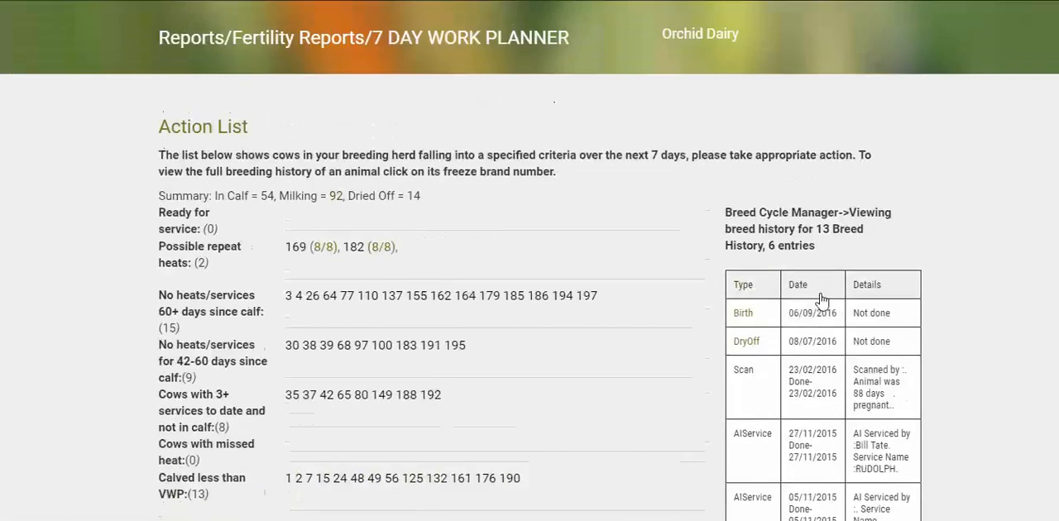
left_click(748, 342)
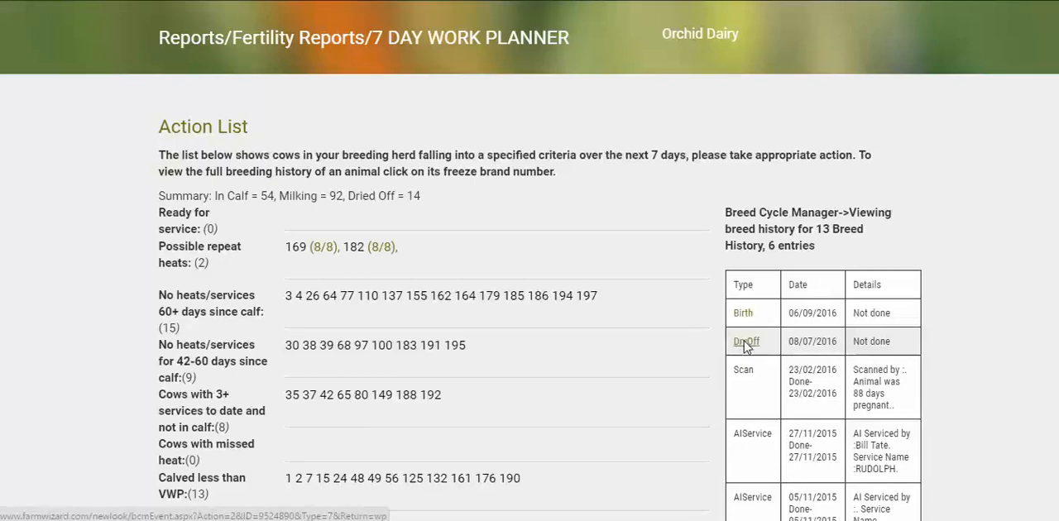
scroll(729, 290, "down", 1)
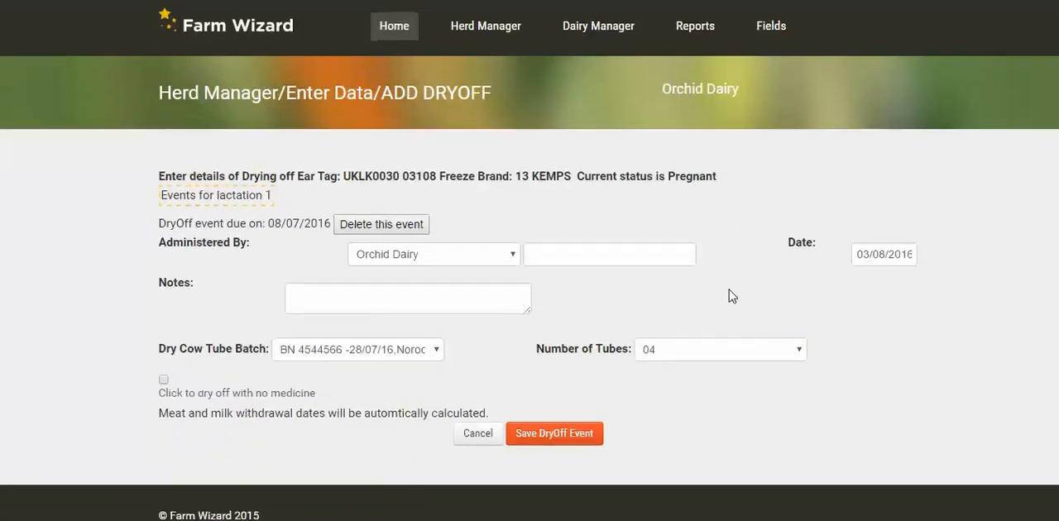